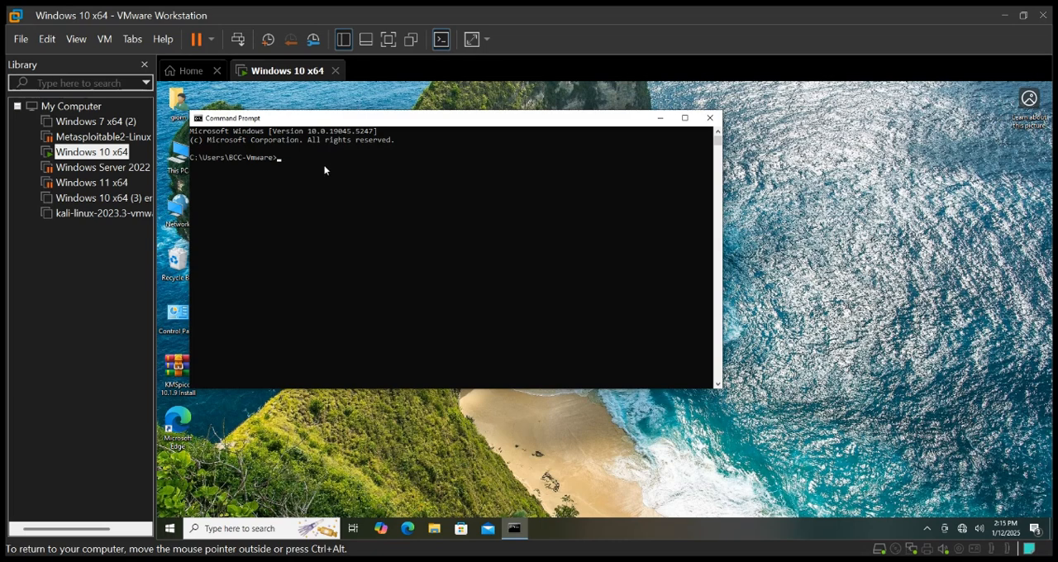
# Run ipconfig /all in Command Prompt to display the full network configuration
pyautogui.click(301, 159)
pyautogui.write('ipconfig /all')
pyautogui.press('Return')
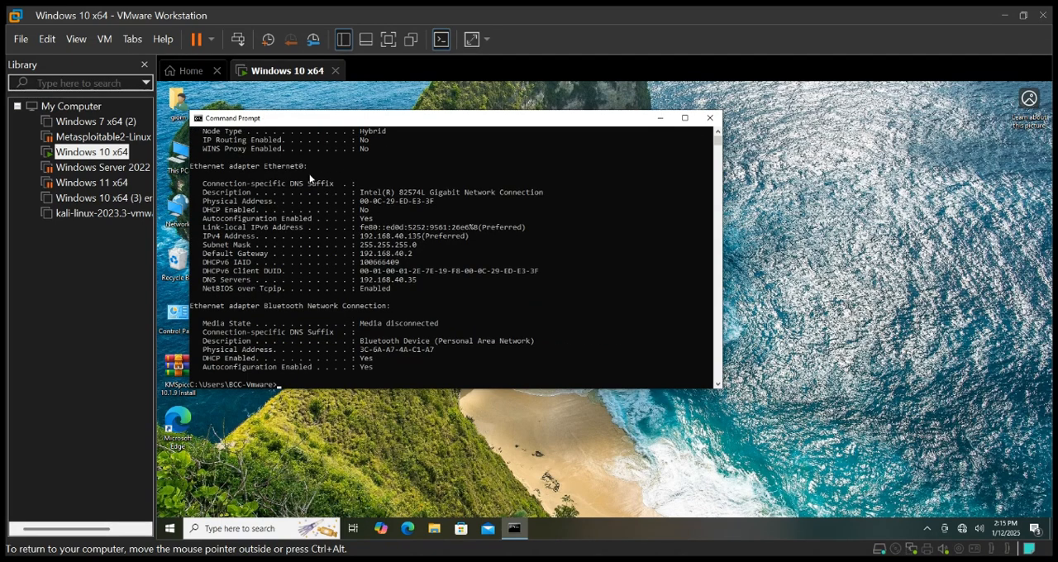
# Examine the Ethernet0 adapter's DHCP status, IPv4 address, subnet mask, default gateway and DNS server in the output
pyautogui.click(201, 212)
pyautogui.moveTo(209, 210); pyautogui.dragTo(222, 214)
pyautogui.click(222, 212)
pyautogui.click(206, 236)
pyautogui.moveTo(265, 242); pyautogui.dragTo(427, 240)
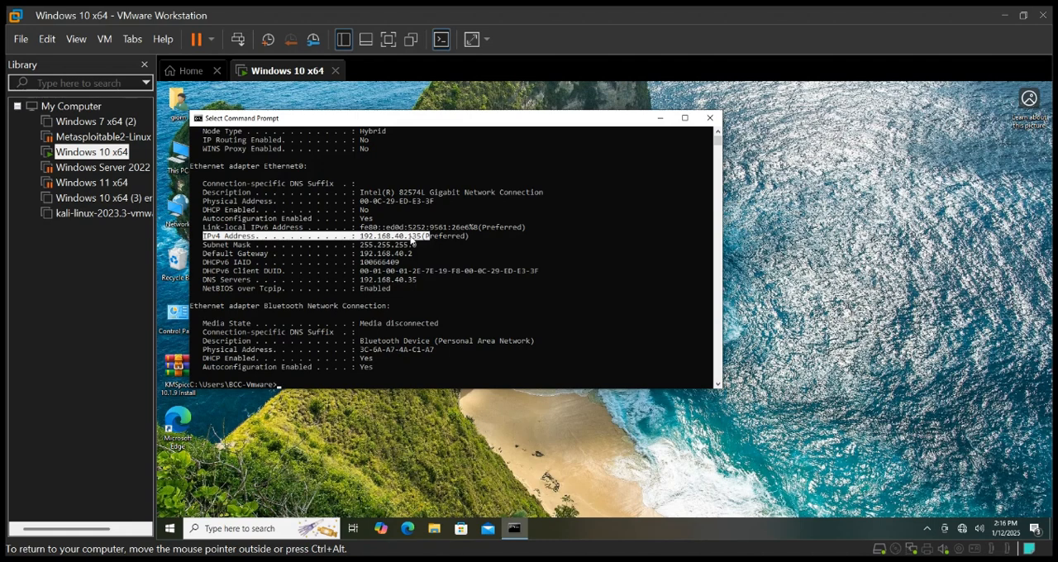
pyautogui.click(411, 238)
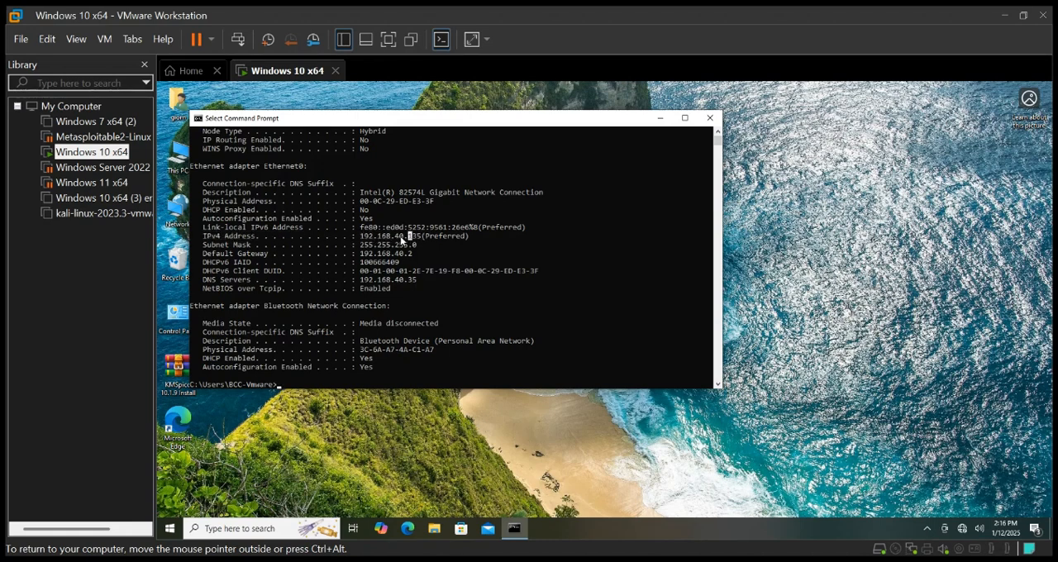
pyautogui.moveTo(407, 238); pyautogui.dragTo(421, 239)
pyautogui.click(203, 245)
pyautogui.moveTo(208, 248); pyautogui.dragTo(309, 255)
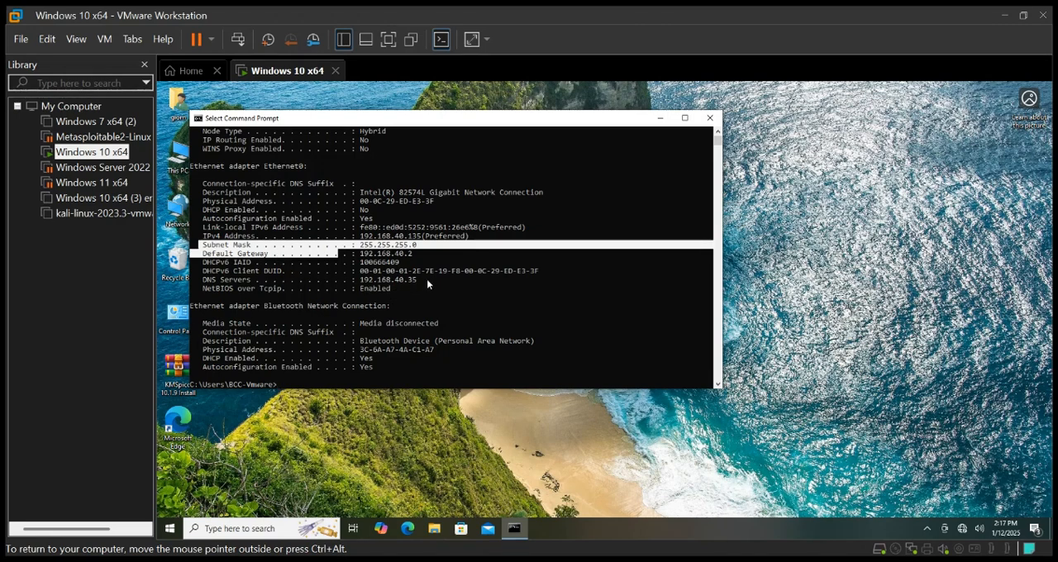
pyautogui.moveTo(424, 279); pyautogui.dragTo(210, 283)
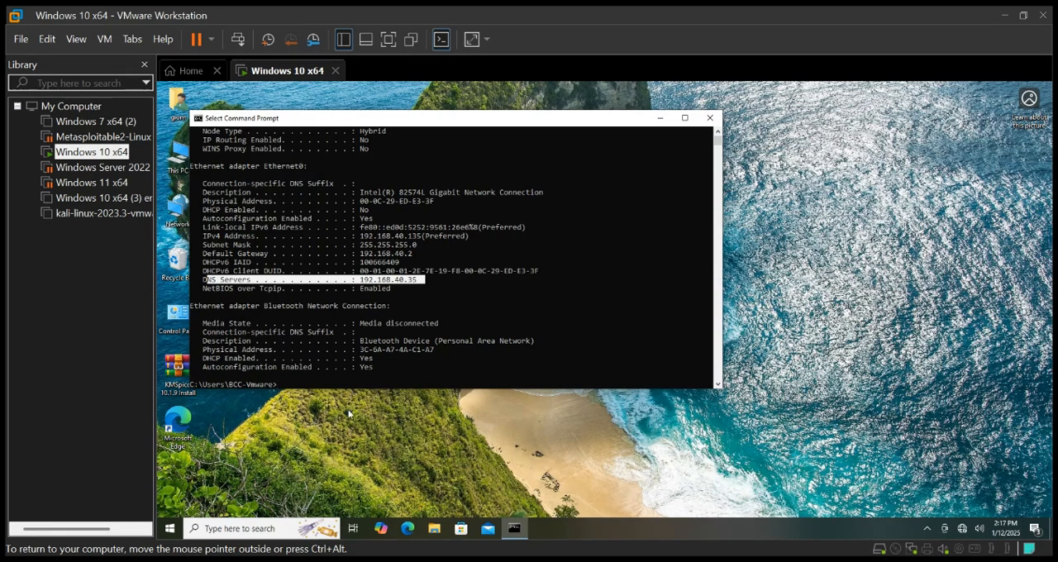
# Search Windows for Control Panel and open it
pyautogui.click(246, 527)
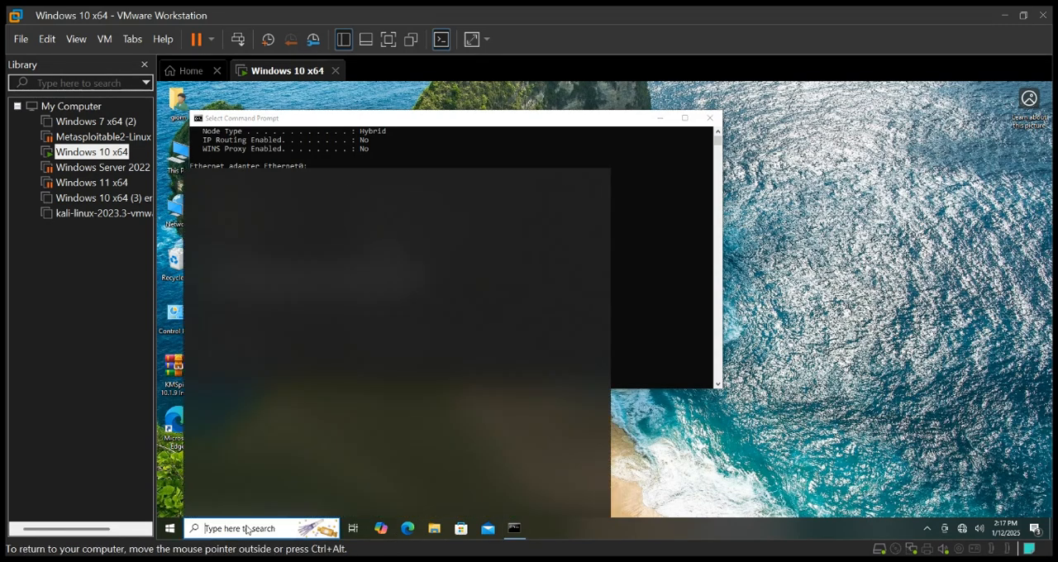
pyautogui.write('contol')
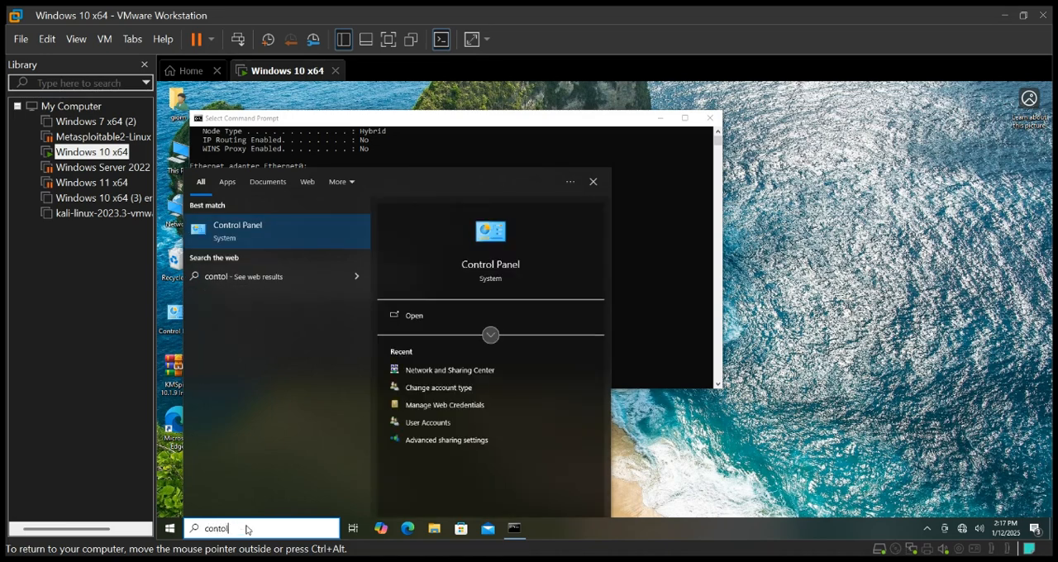
pyautogui.press('BackSpace')
pyautogui.press('BackSpace')
pyautogui.write('rol panel')
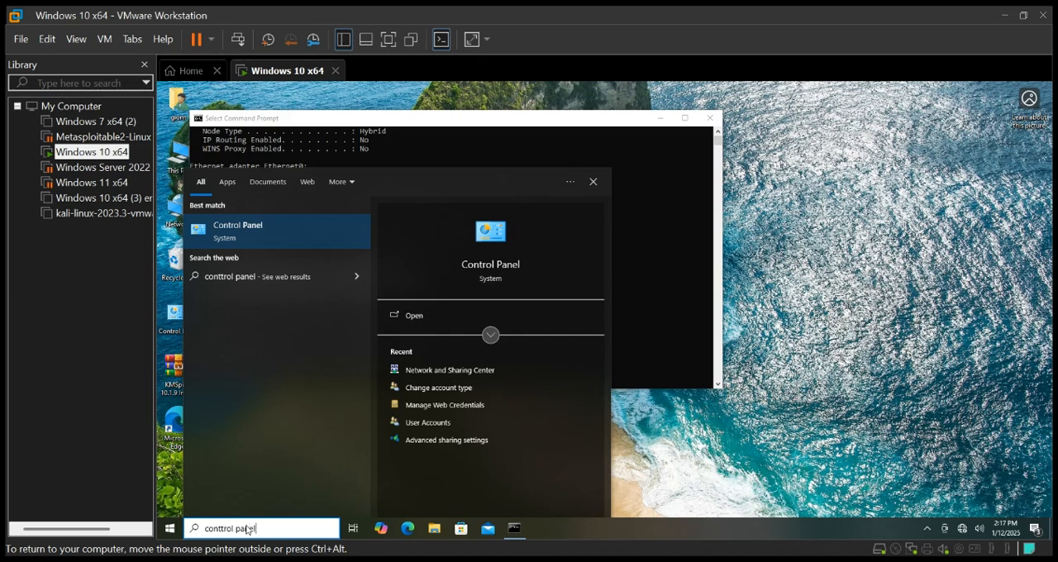
pyautogui.press('Return')
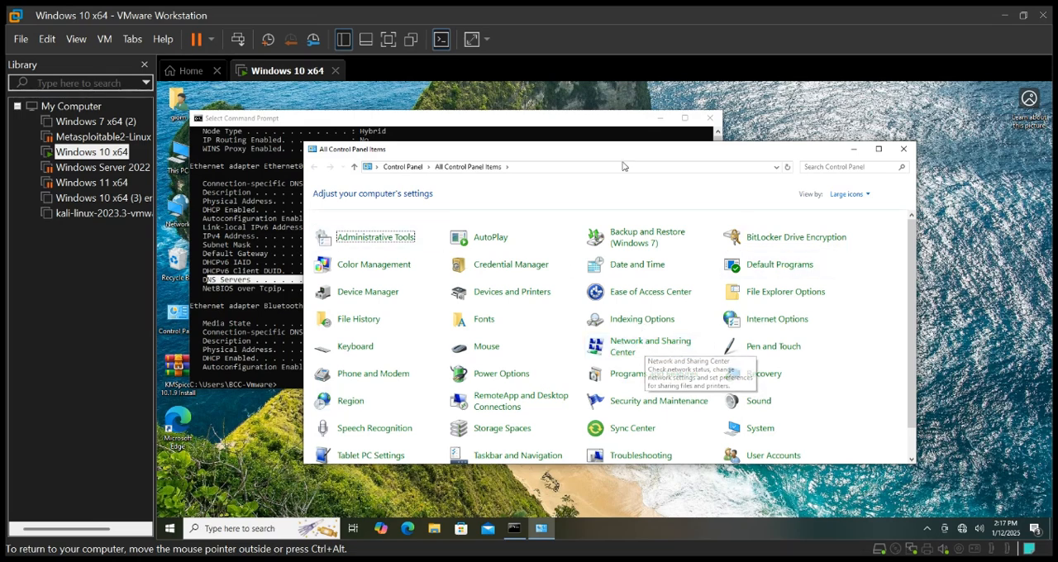
# Go to Network and Sharing Center and open the Internet Protocol Version 4 (TCP/IPv4) properties of the Ethernet0 connection
pyautogui.click(868, 196)
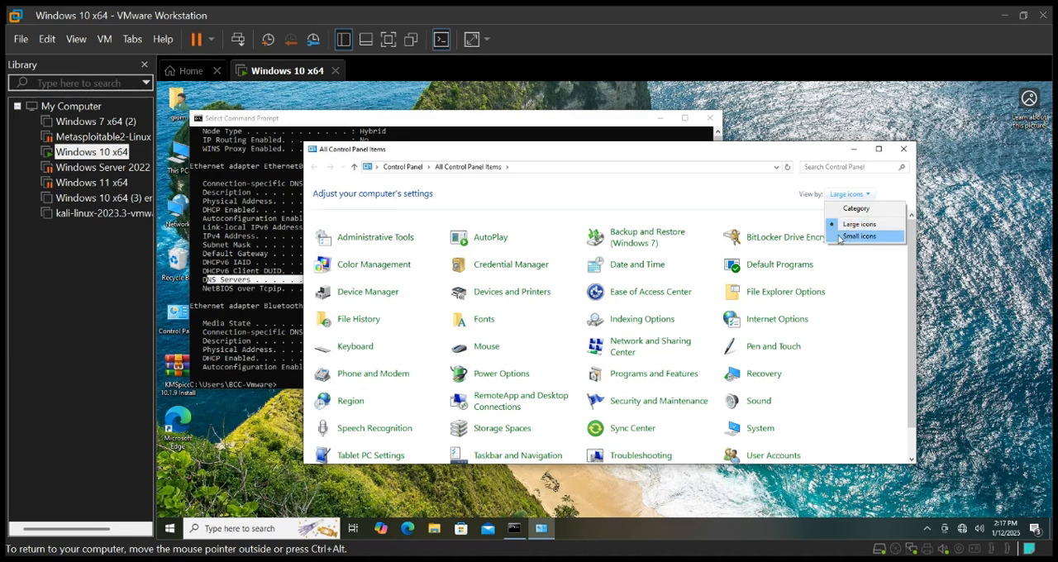
pyautogui.click(631, 353)
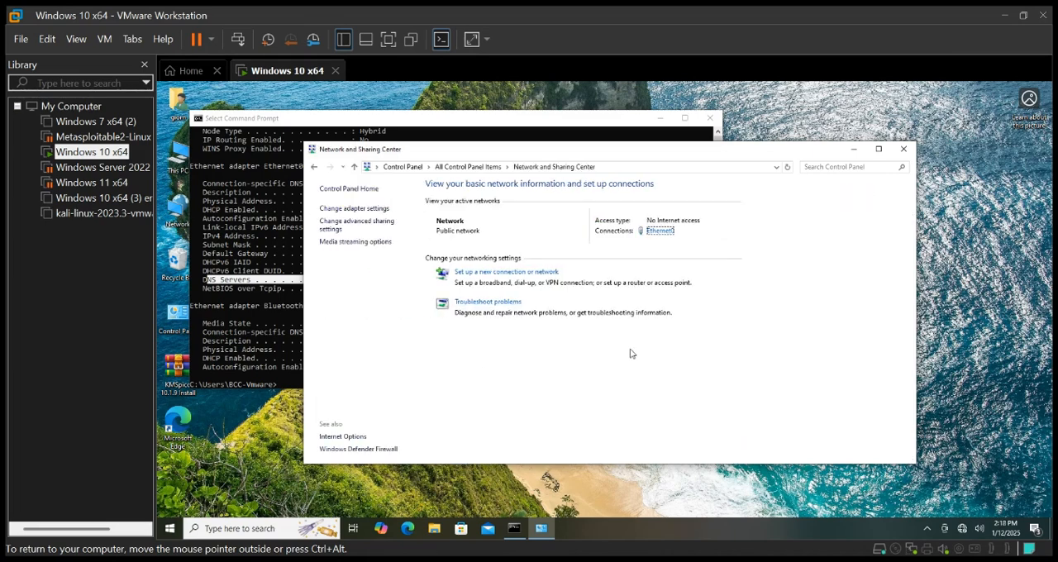
pyautogui.click(661, 231)
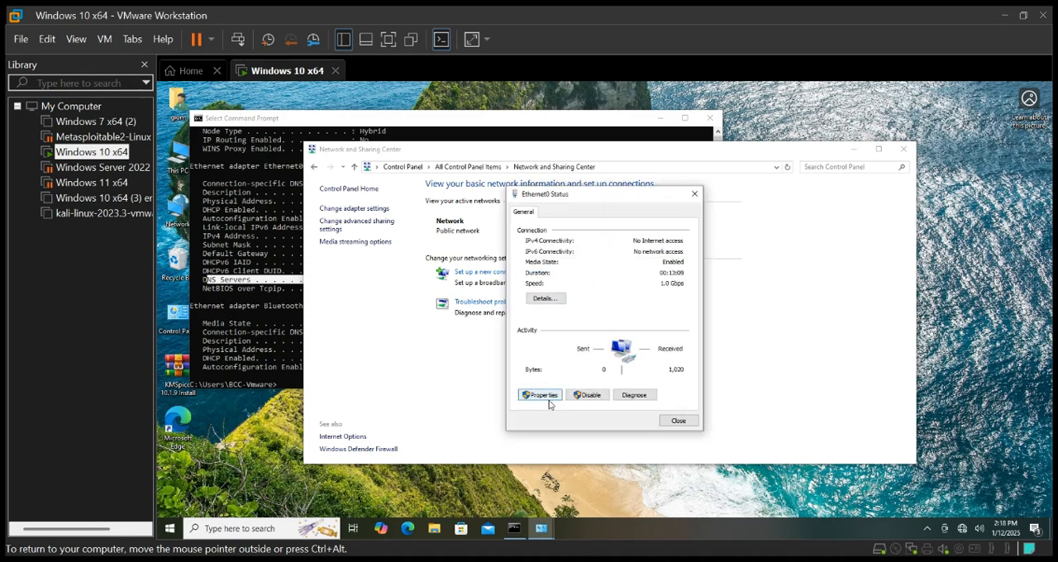
pyautogui.click(545, 395)
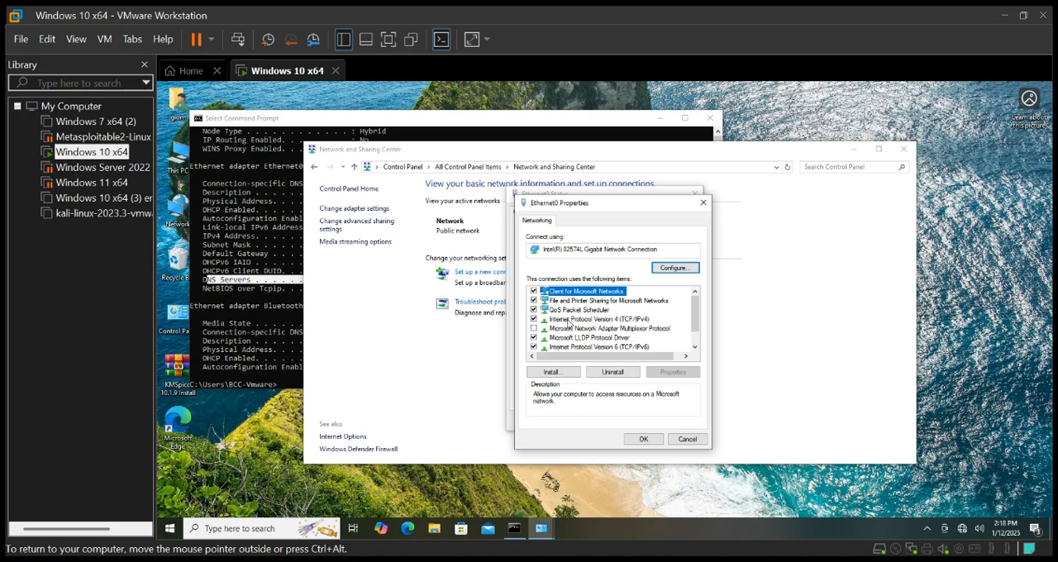
pyautogui.doubleClick(617, 320)
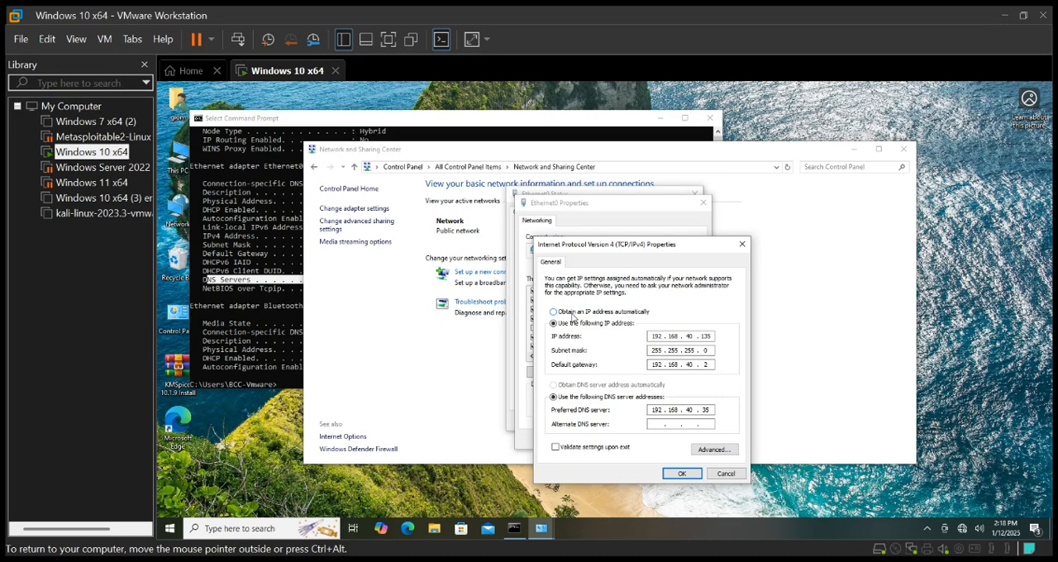
# Switch IP assignment to automatic and back to manual, and enter 192.168.40.136 as the IP address
pyautogui.click(574, 315)
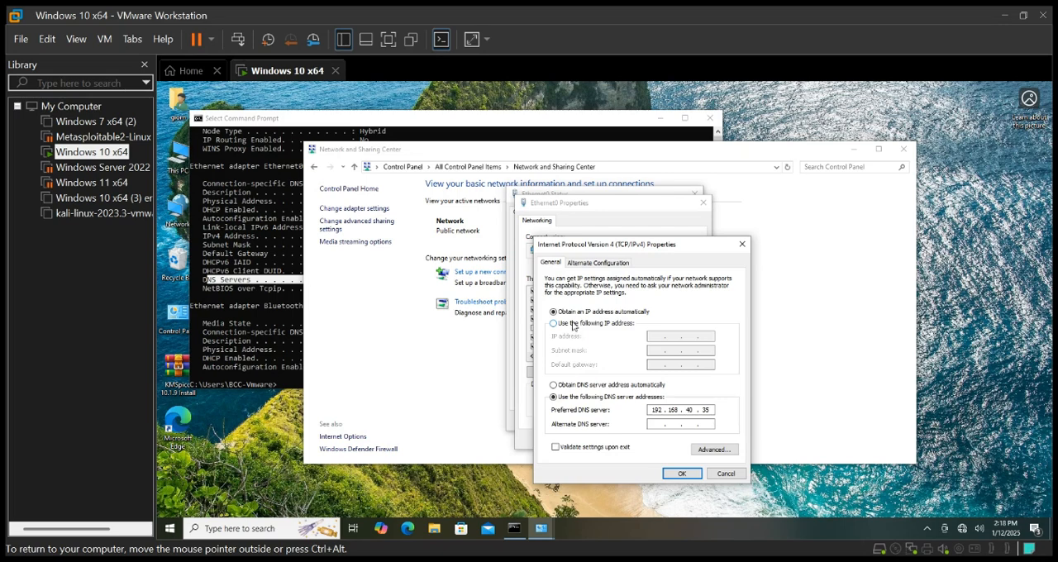
pyautogui.click(574, 323)
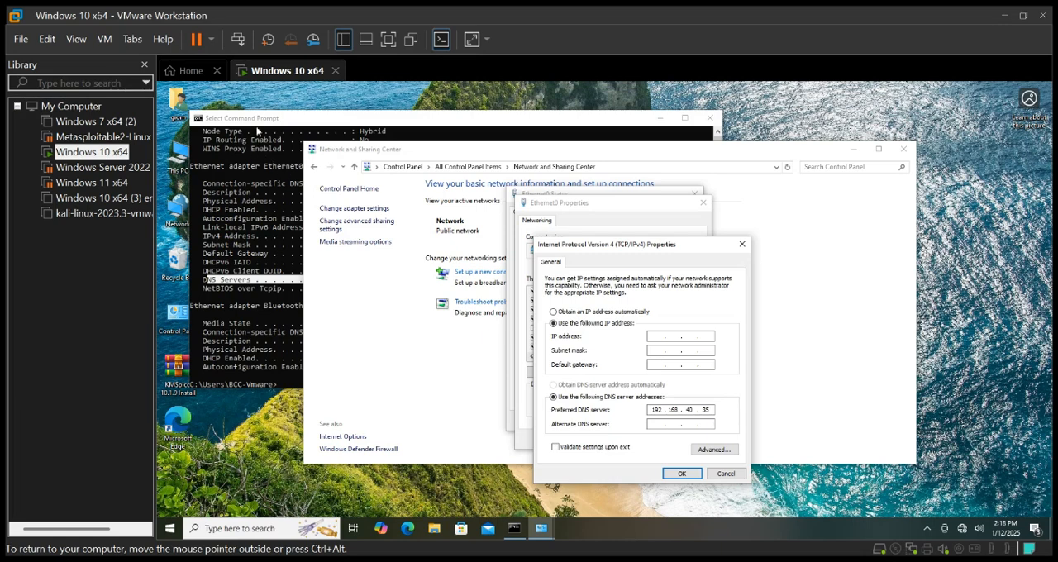
pyautogui.moveTo(259, 130); pyautogui.dragTo(176, 119)
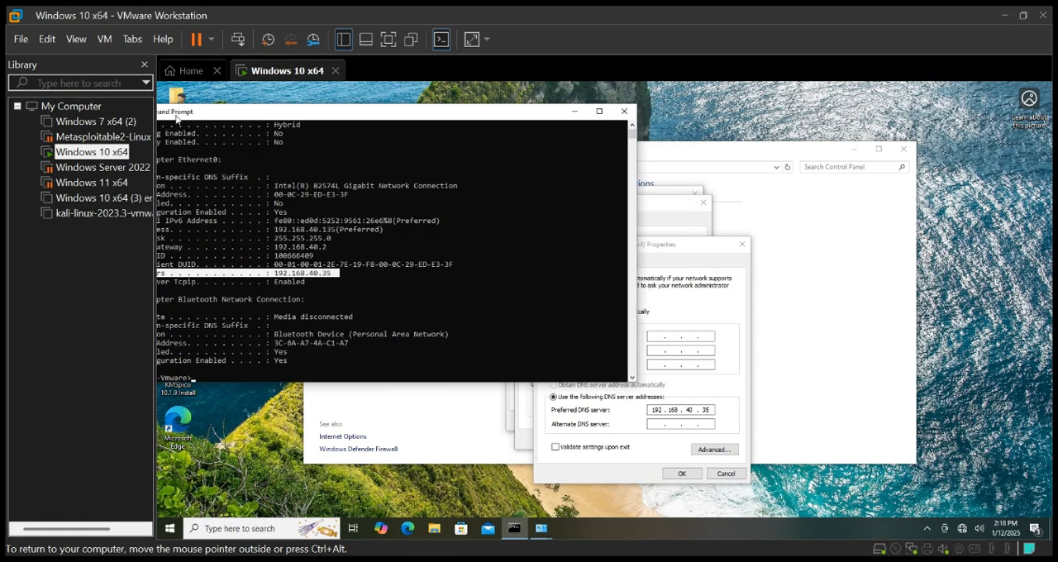
pyautogui.moveTo(332, 230); pyautogui.dragTo(273, 235)
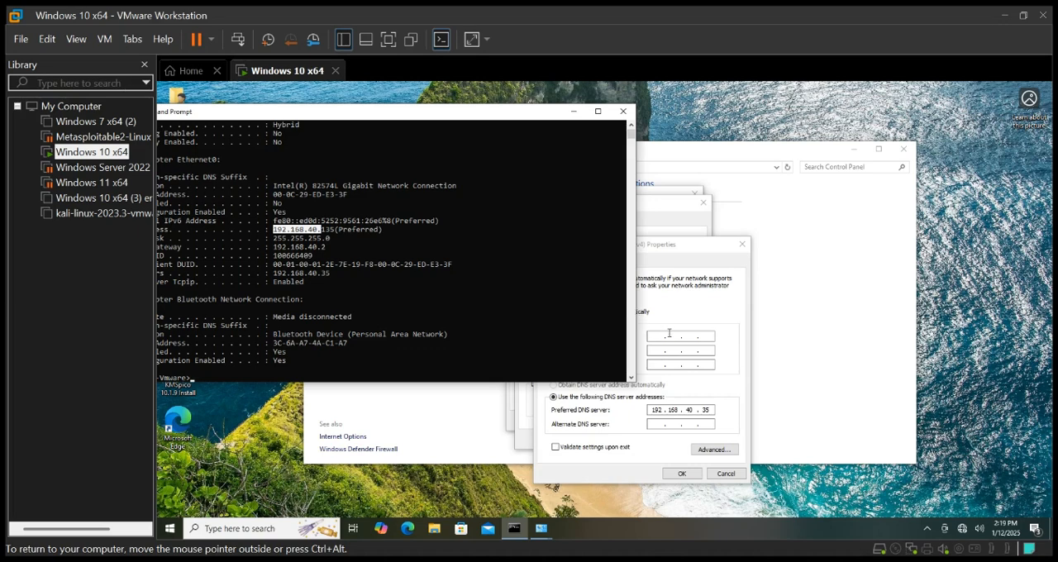
pyautogui.click(664, 335)
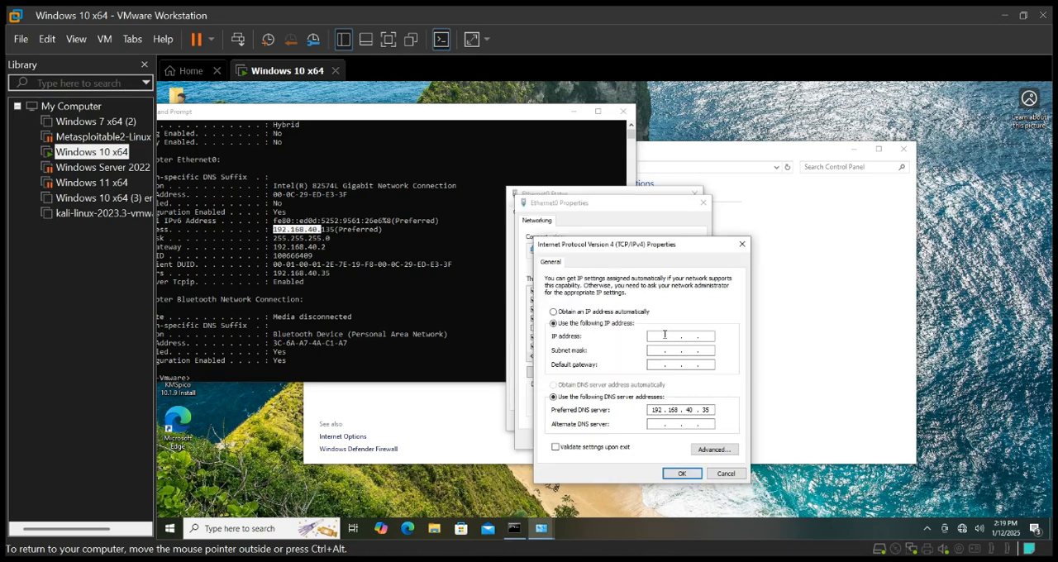
pyautogui.write('192 . ')
pyautogui.write('168 . ')
pyautogui.write('14')
pyautogui.press('BackSpace')
pyautogui.write('0')
pyautogui.write('36')
# Fill in the subnet mask 255.255.255.0 and set the default gateway to 192.168.40.2
pyautogui.click(662, 351)
pyautogui.click(708, 350)
pyautogui.write('192 . 168 . 40 . 35')
pyautogui.press('BackSpace')
pyautogui.press('BackSpace')
pyautogui.write('2')
pyautogui.click(326, 244)
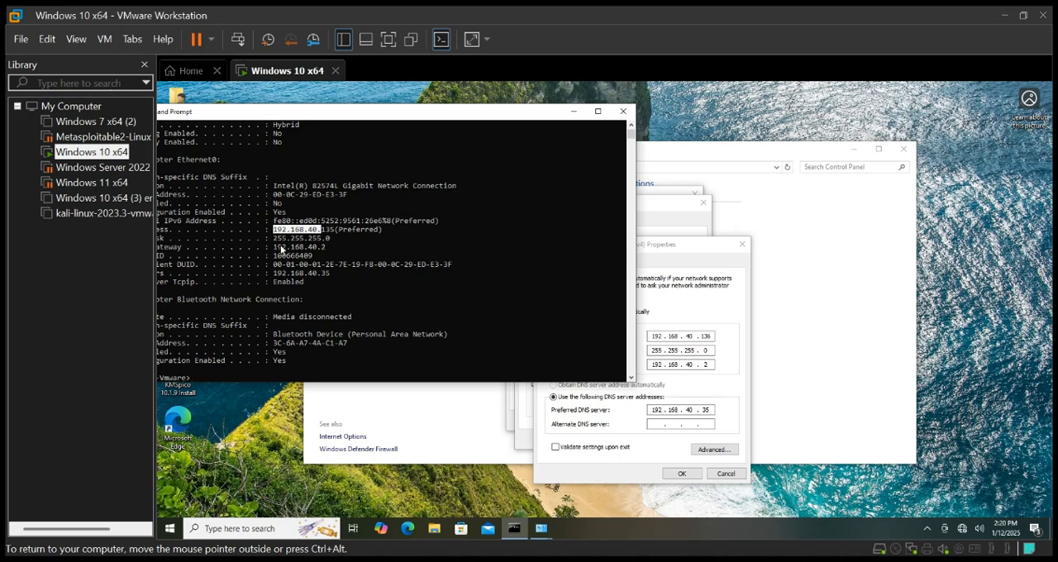
# Try 8.8.8.8 as the preferred DNS server
pyautogui.click(707, 410)
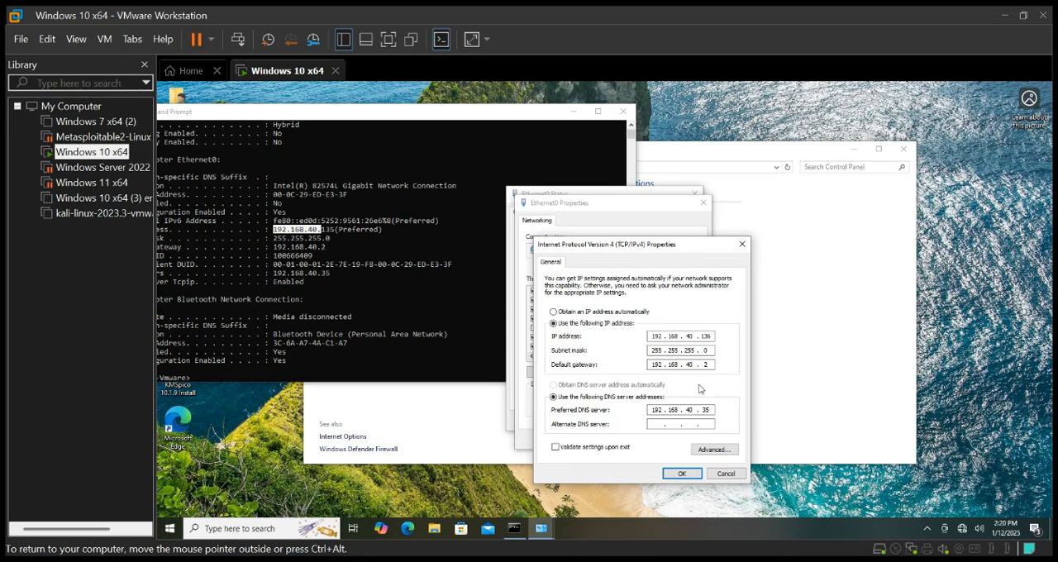
pyautogui.press('BackSpace')
pyautogui.press('BackSpace')
pyautogui.press('BackSpace')
pyautogui.press('BackSpace')
pyautogui.press('BackSpace')
pyautogui.press('BackSpace')
pyautogui.press('BackSpace')
pyautogui.press('BackSpace')
pyautogui.press('BackSpace')
pyautogui.press('BackSpace')
pyautogui.write('8 . 8 . 8')
pyautogui.write('8 . 8')
pyautogui.hotkey('ctrl', 'alt')
# Set the preferred DNS server to 192.168.40.35 and accept the IPv4 properties
pyautogui.write('192 . 168 . 40 . 35')
pyautogui.click(682, 474)
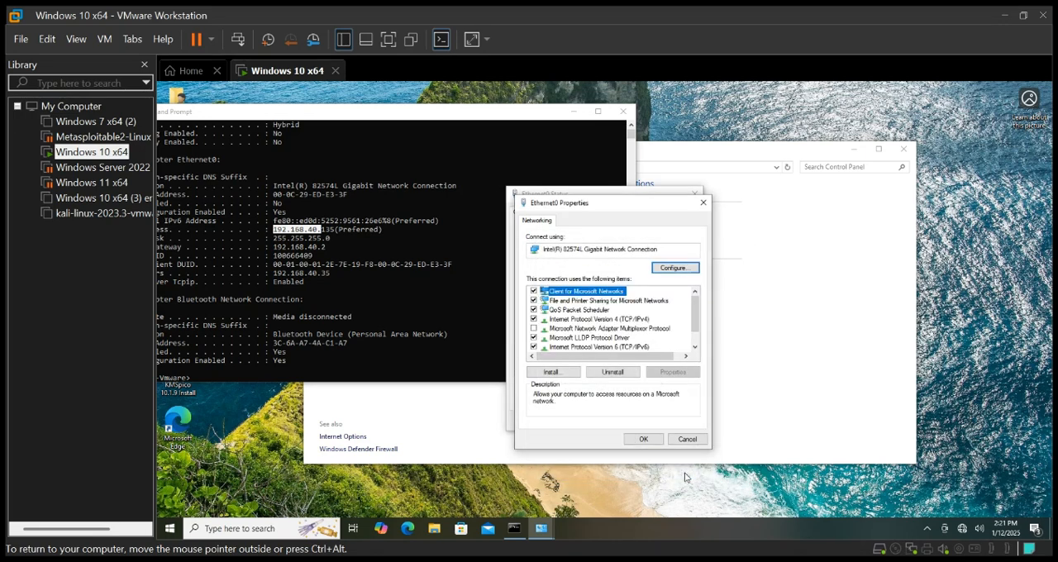
# Cancel the Ethernet0 properties, and close the Ethernet0 status and Command Prompt windows
pyautogui.click(686, 440)
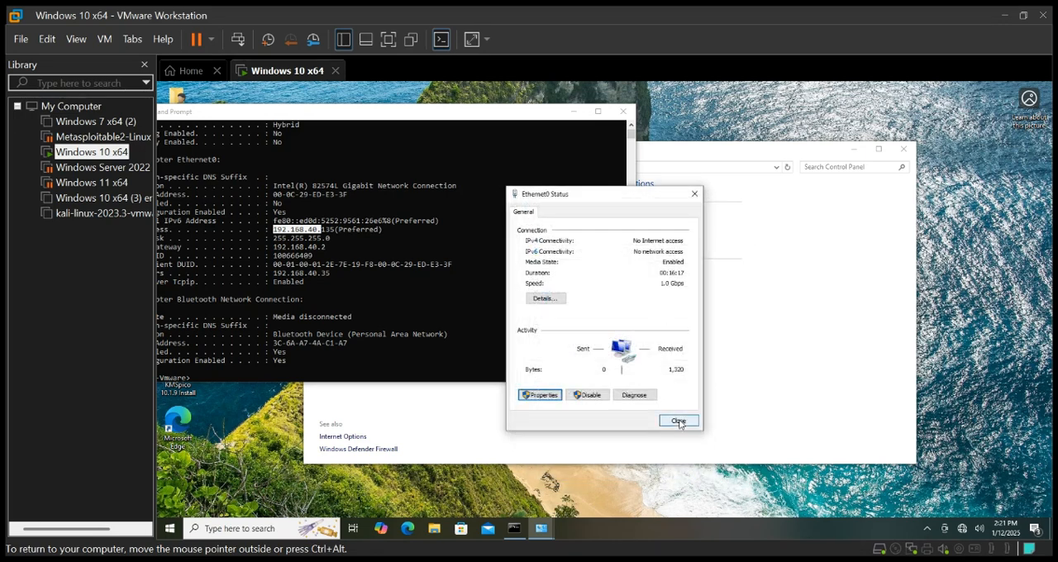
pyautogui.click(678, 422)
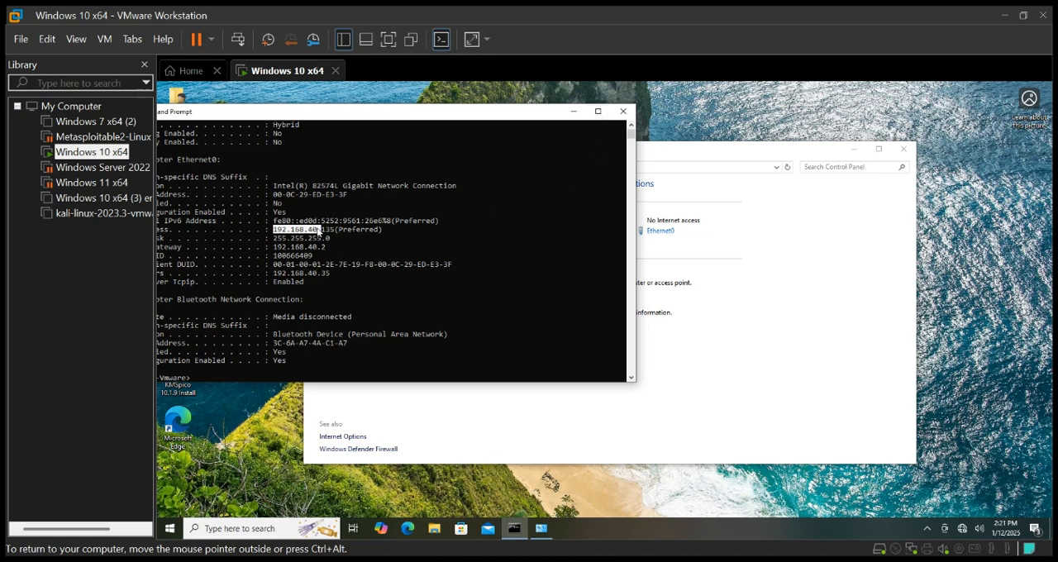
pyautogui.click(624, 113)
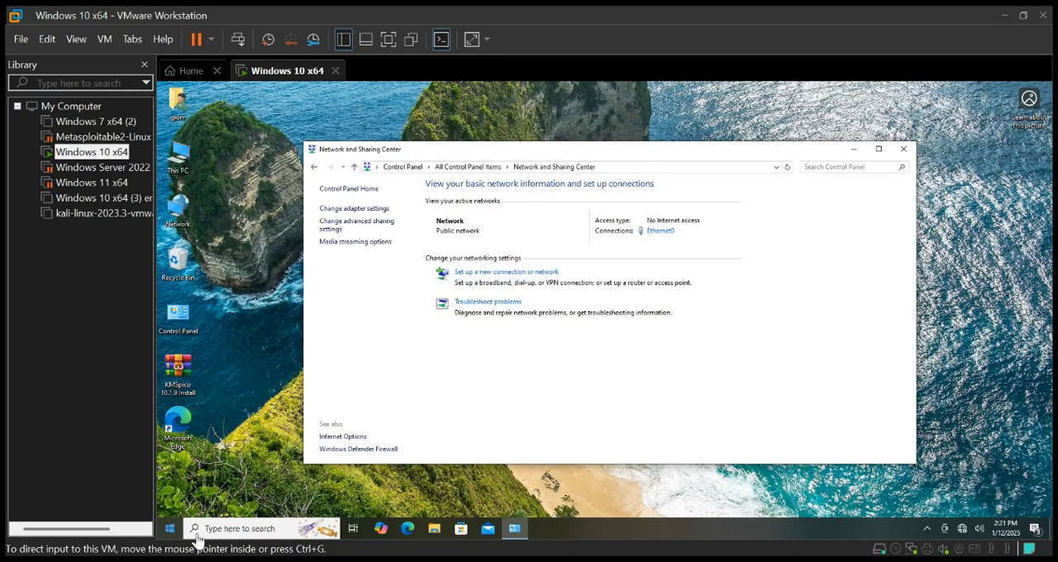
# Reopen Command Prompt and run ipconfig /all to check the adapter's address settings
pyautogui.click(220, 530)
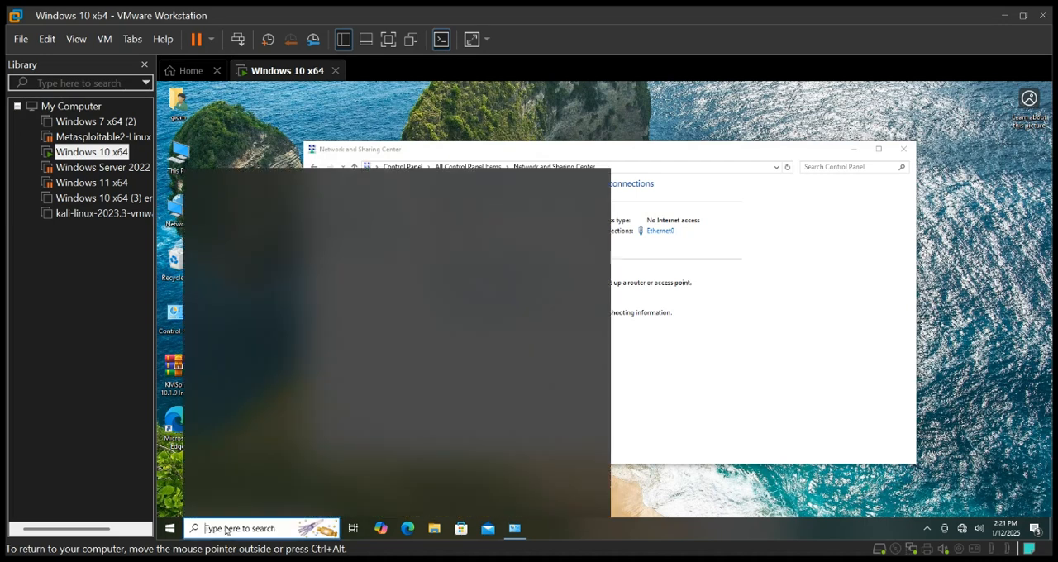
pyautogui.write('cmd')
pyautogui.press('Return')
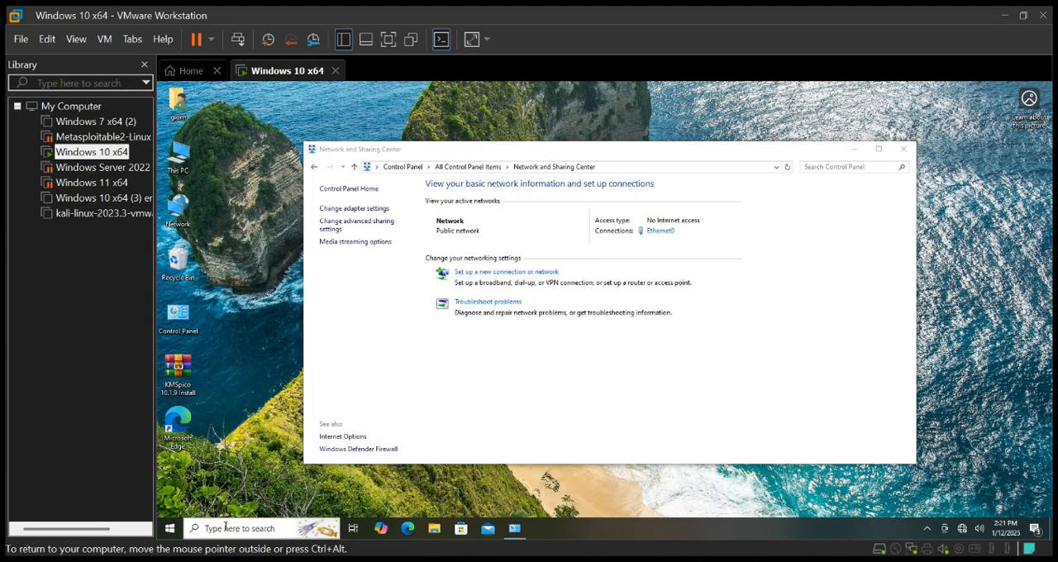
pyautogui.write('ipcon')
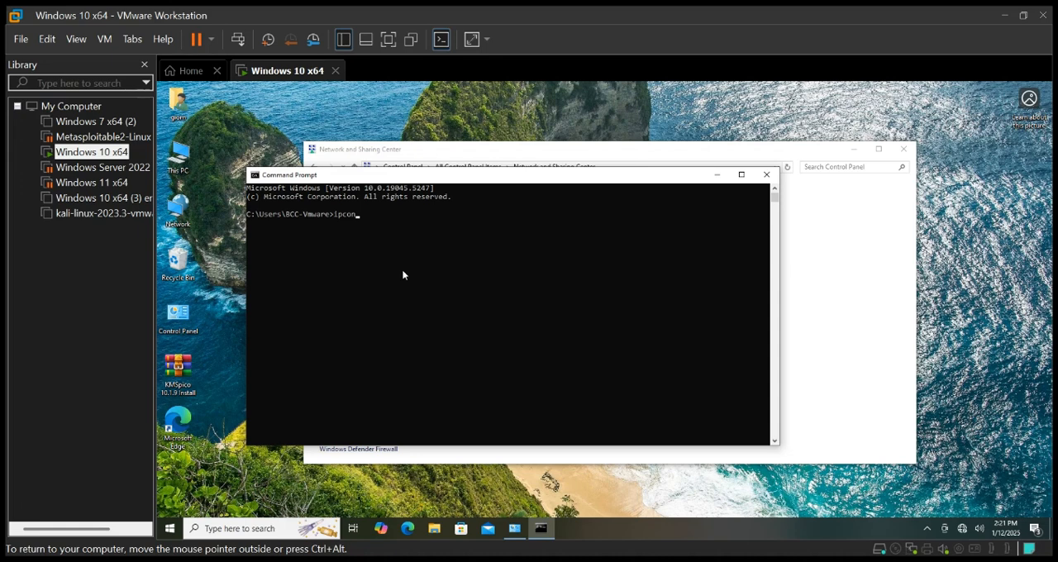
pyautogui.write('fig /all')
pyautogui.press('Return')
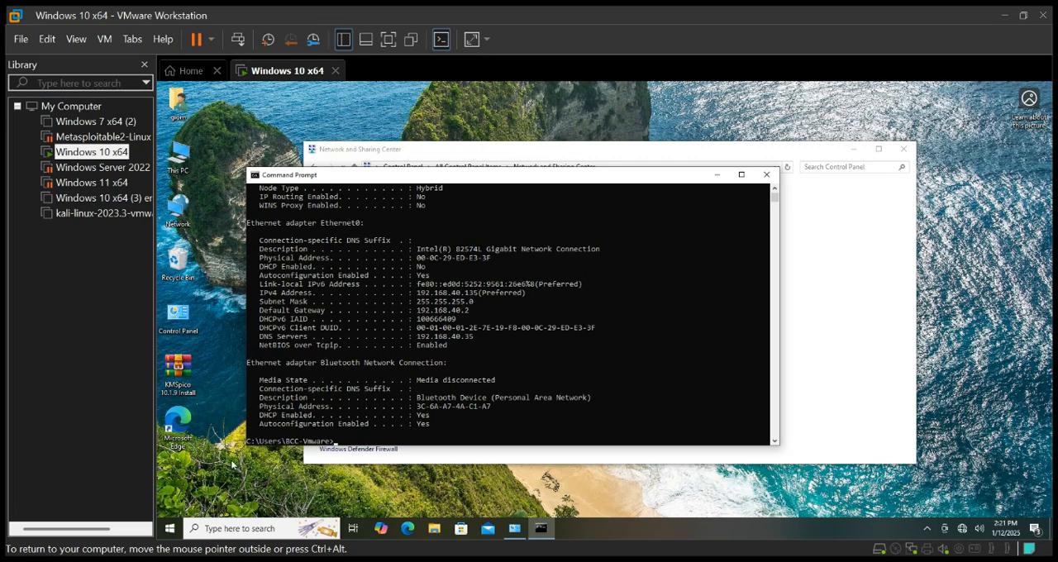
# Restart the Windows 10 virtual machine from within Windows
pyautogui.click(169, 531)
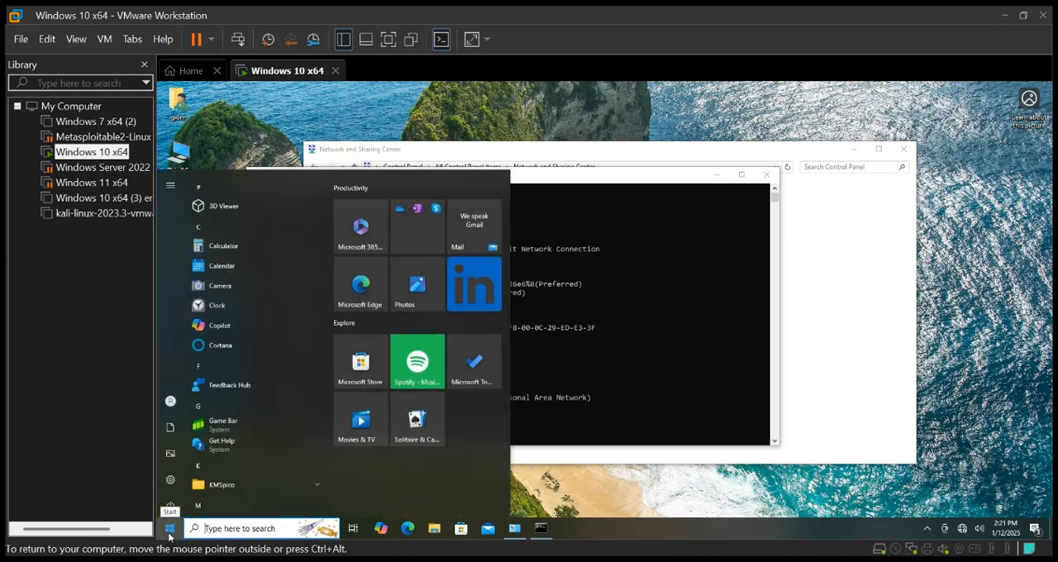
pyautogui.click(172, 506)
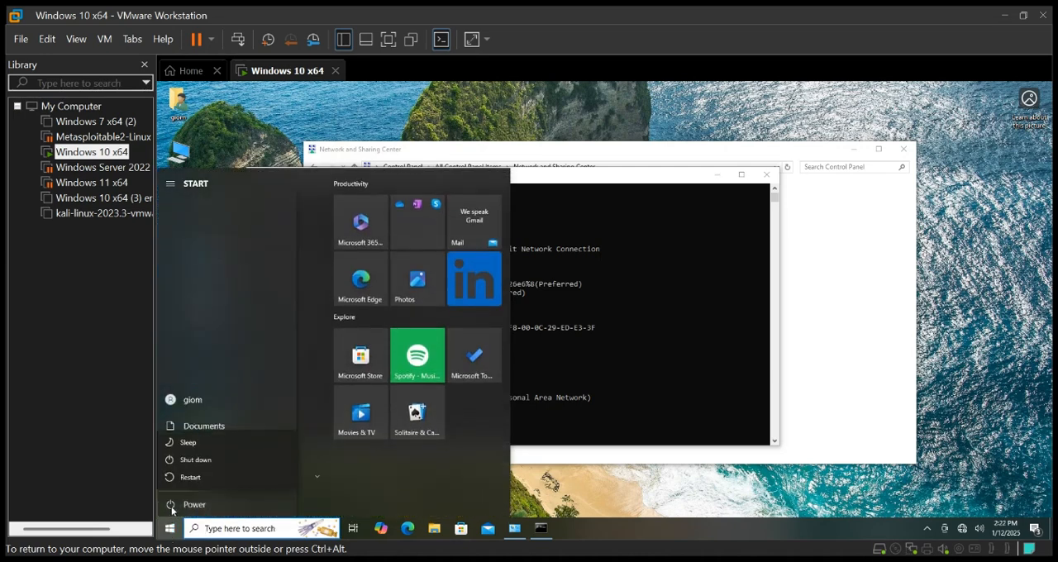
pyautogui.click(190, 478)
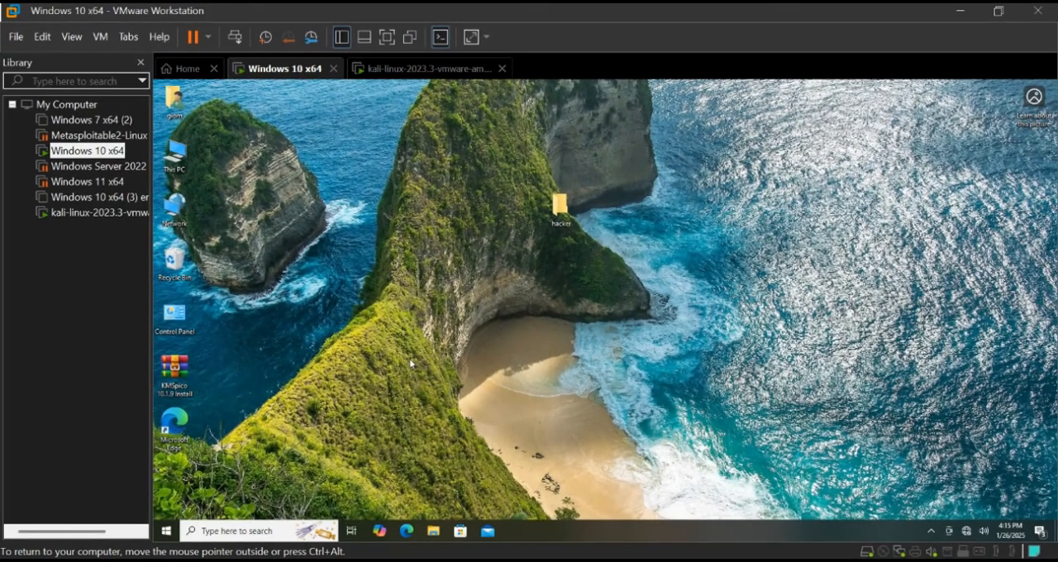
# Find Control Panel through Windows search and open it in the restarted virtual machine
pyautogui.click(225, 533)
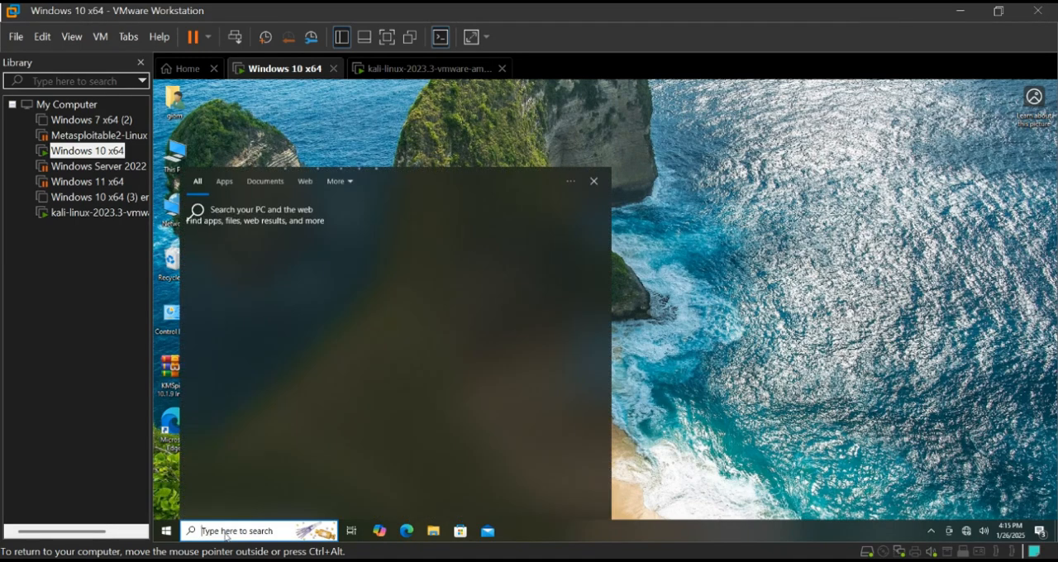
pyautogui.write('con')
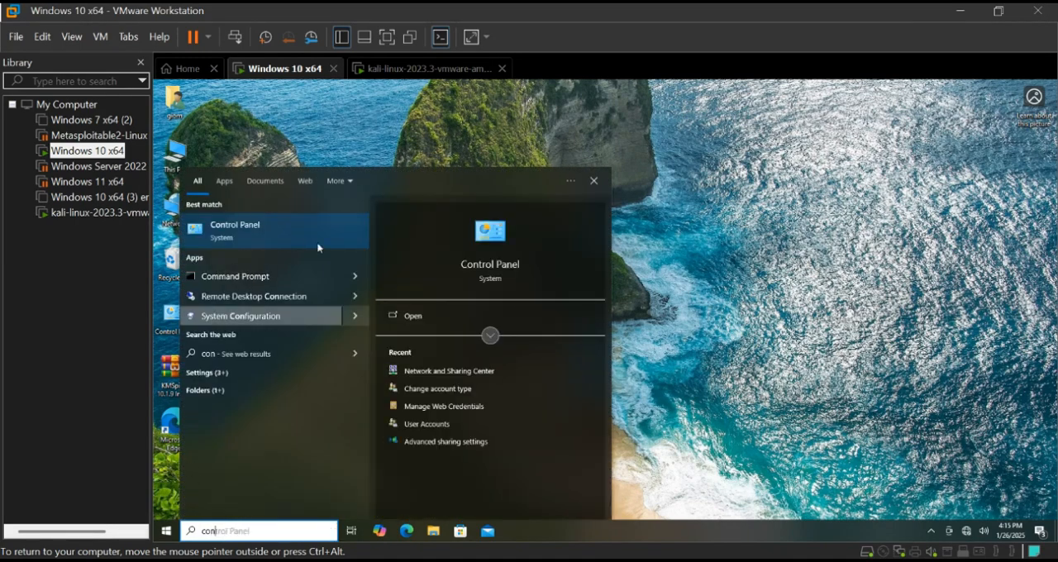
pyautogui.click(291, 230)
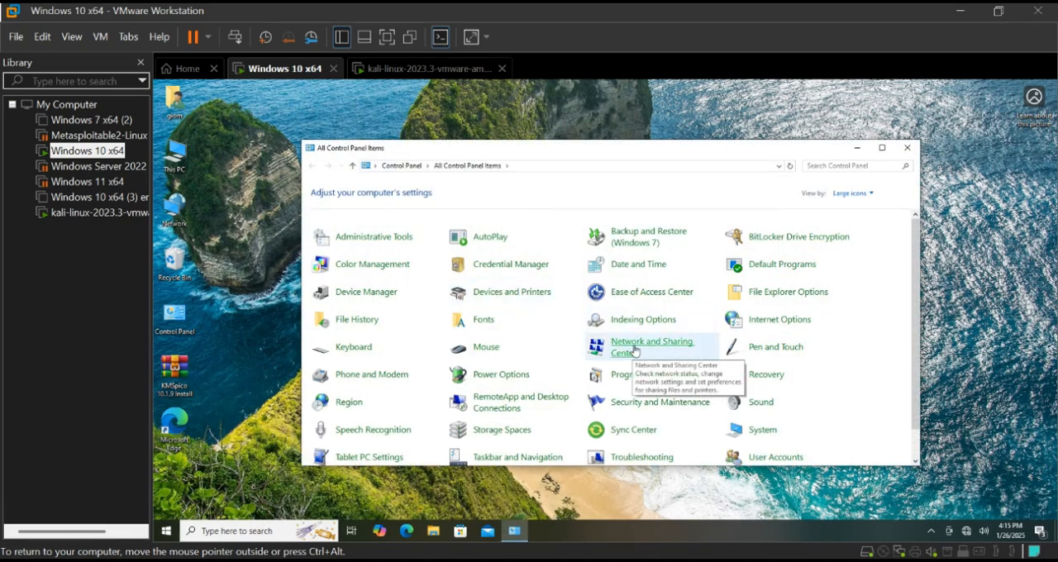
# Open the Internet Protocol Version 4 (TCP/IPv4) properties of the Ethernet0 connection through the Network and Sharing Center
pyautogui.click(634, 352)
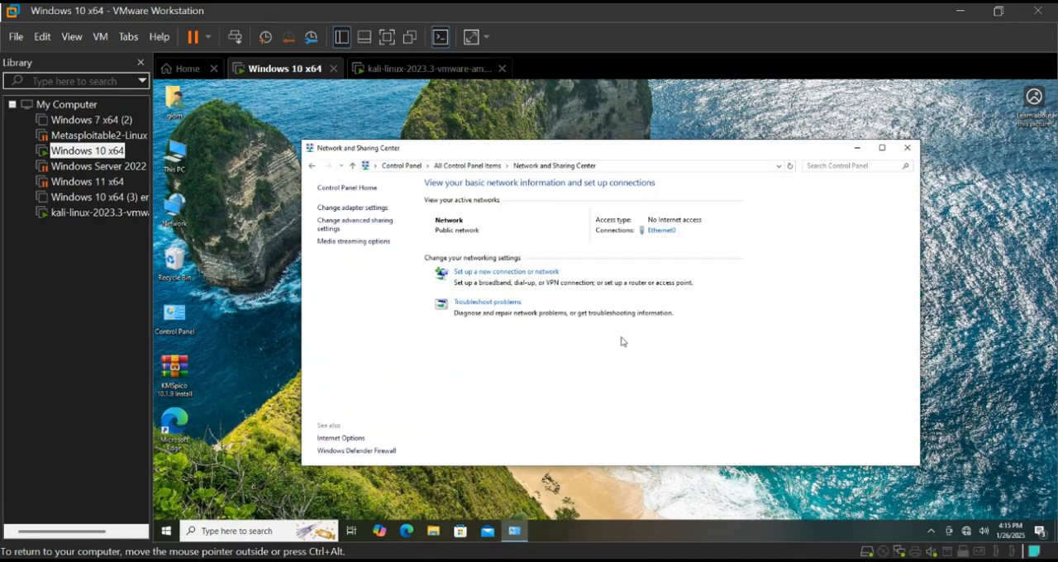
pyautogui.click(660, 230)
pyautogui.click(539, 397)
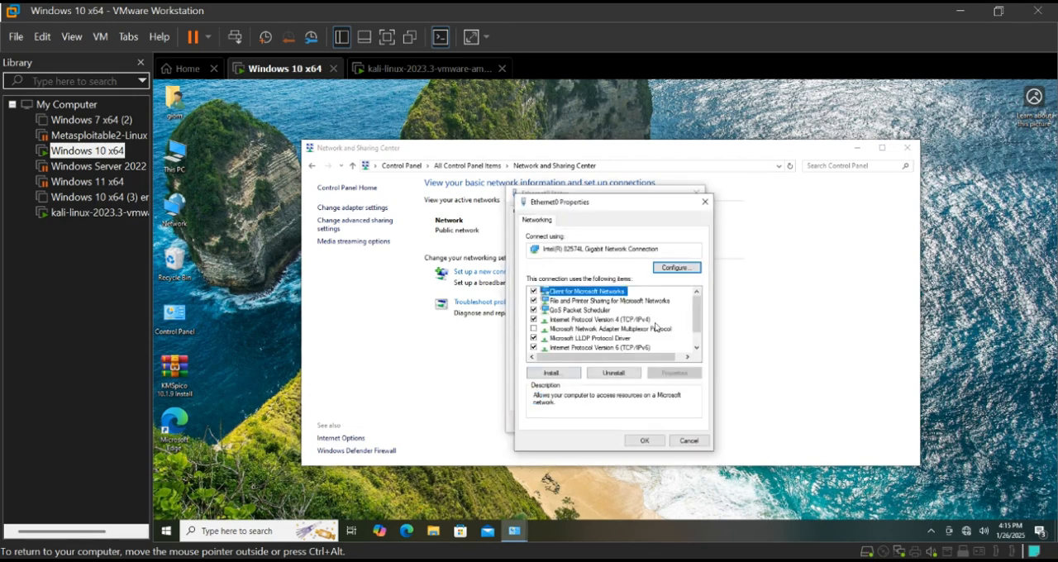
pyautogui.doubleClick(638, 321)
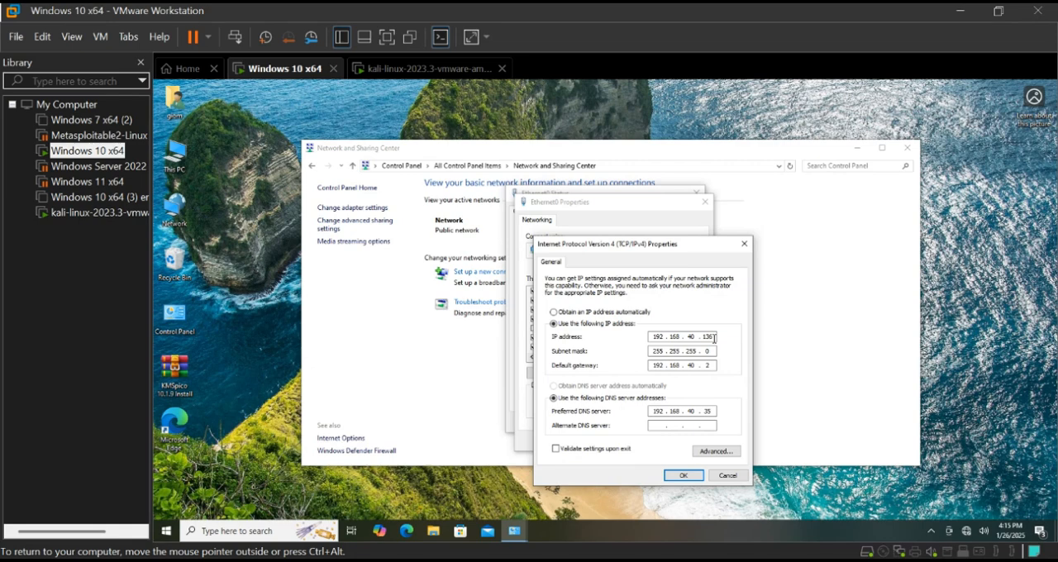
# Check the last octet of the static IP address, and close the IPv4 and Ethernet0 properties without saving changes
pyautogui.click(716, 337)
pyautogui.click(708, 336)
pyautogui.moveTo(713, 337); pyautogui.dragTo(702, 337)
pyautogui.click(741, 246)
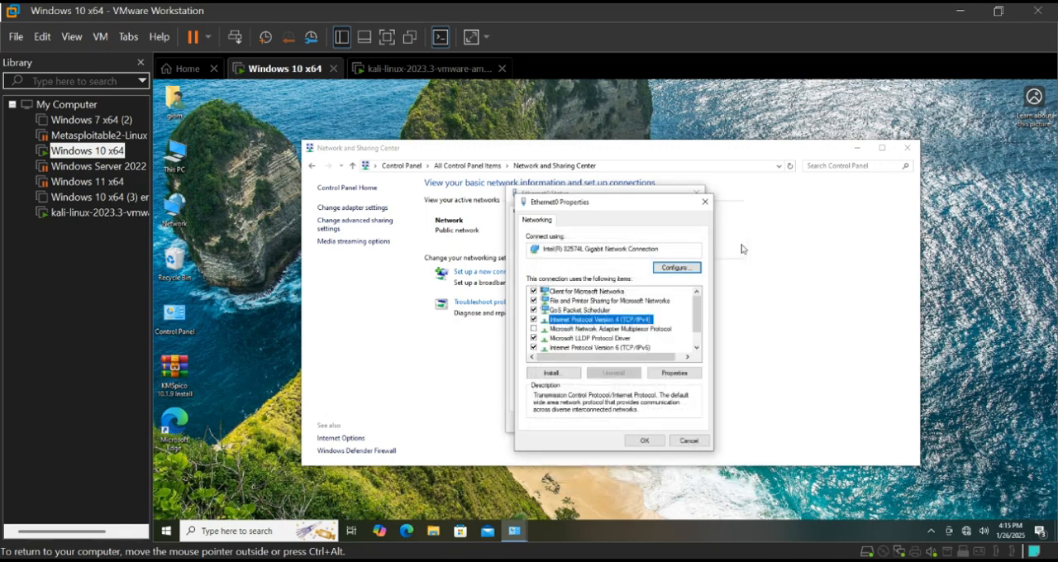
pyautogui.click(704, 202)
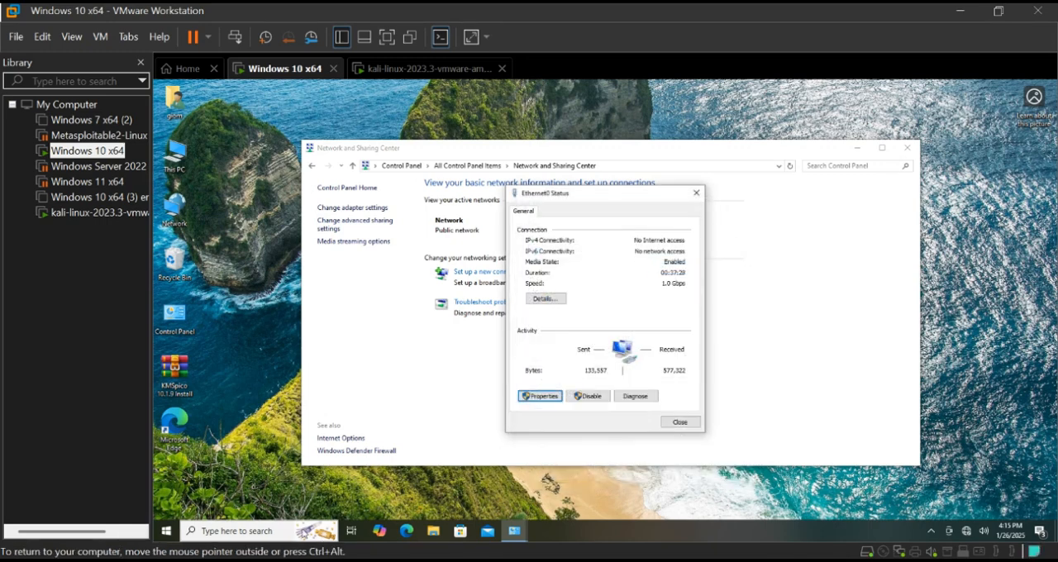
# Open Command Prompt through Windows search, run ipconfig /all, and highlight the end of Ethernet0's IPv4 address
pyautogui.click(267, 535)
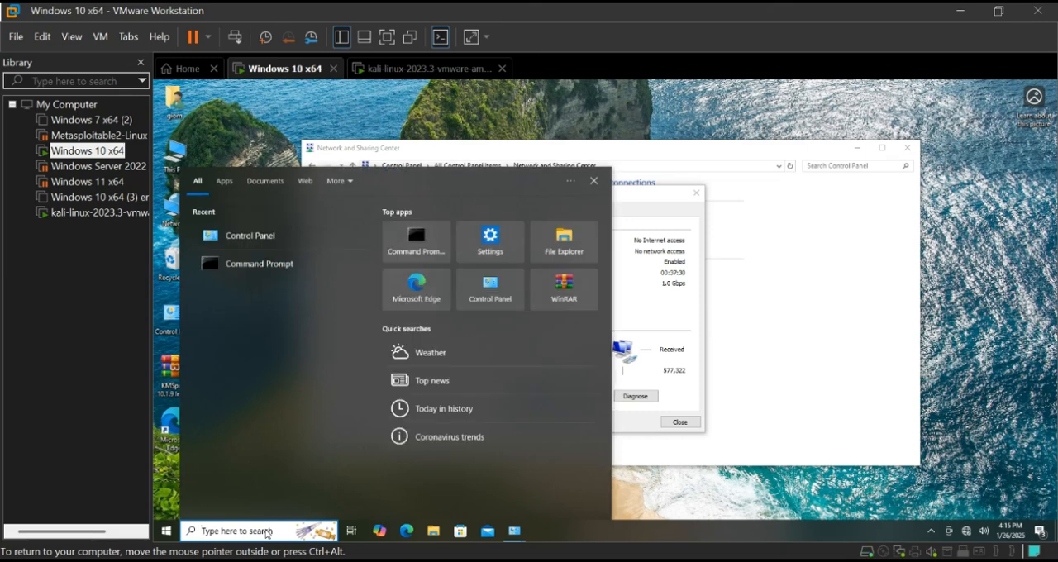
pyautogui.write('cmd')
pyautogui.press('Return')
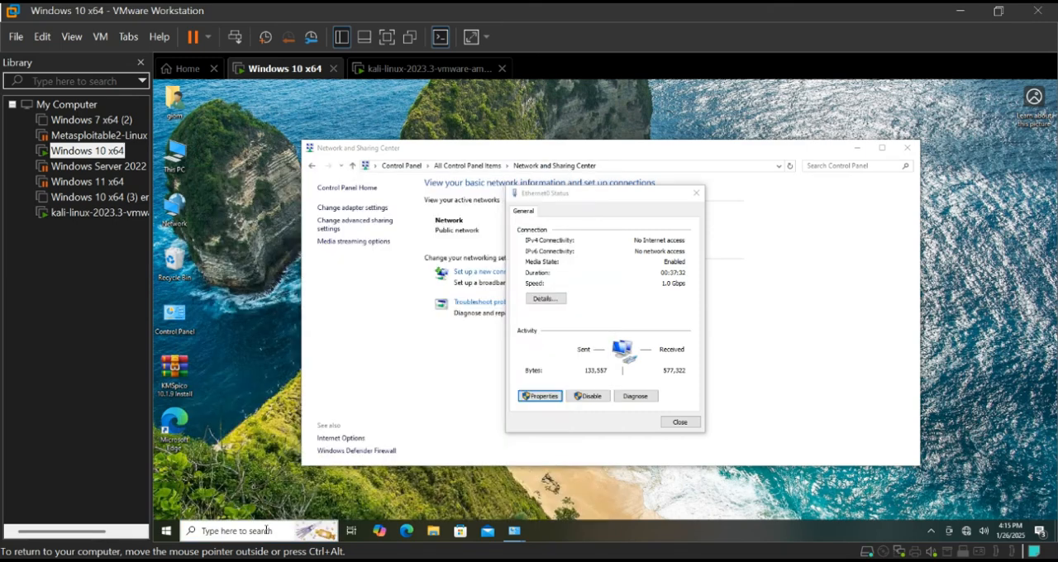
pyautogui.write('ip')
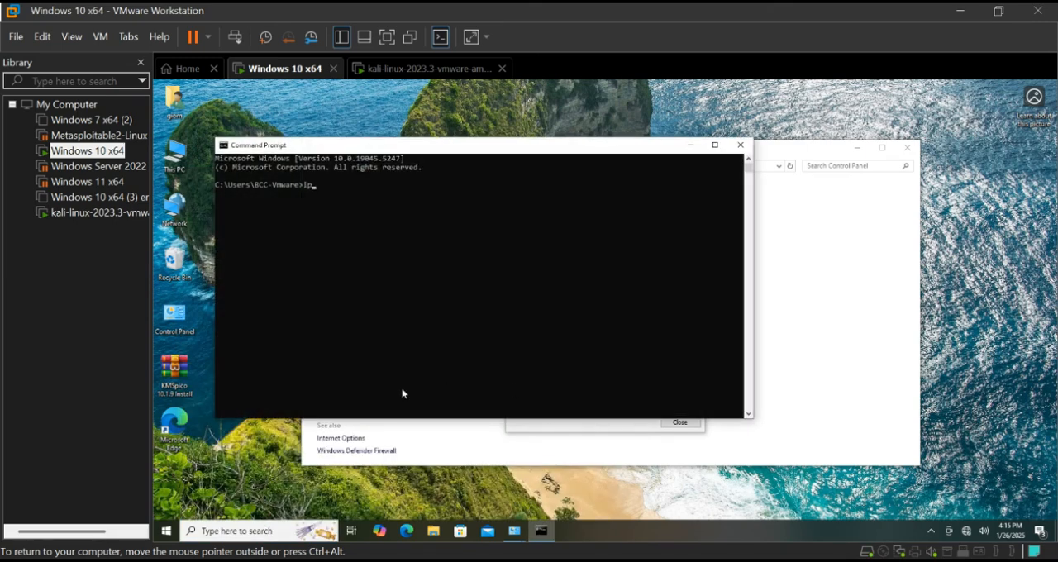
pyautogui.write('config /all')
pyautogui.press('Return')
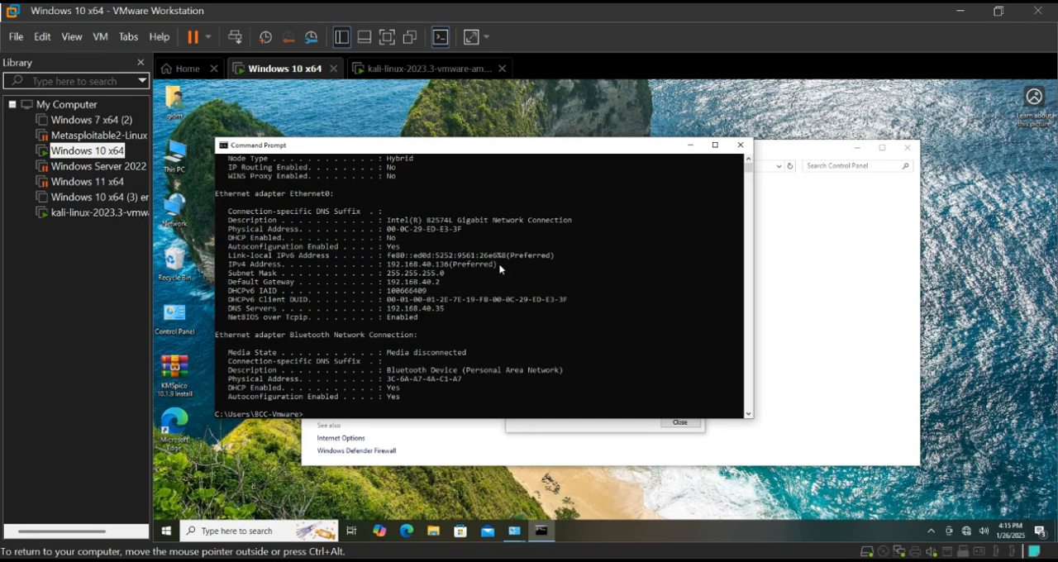
pyautogui.moveTo(499, 263); pyautogui.dragTo(438, 270)
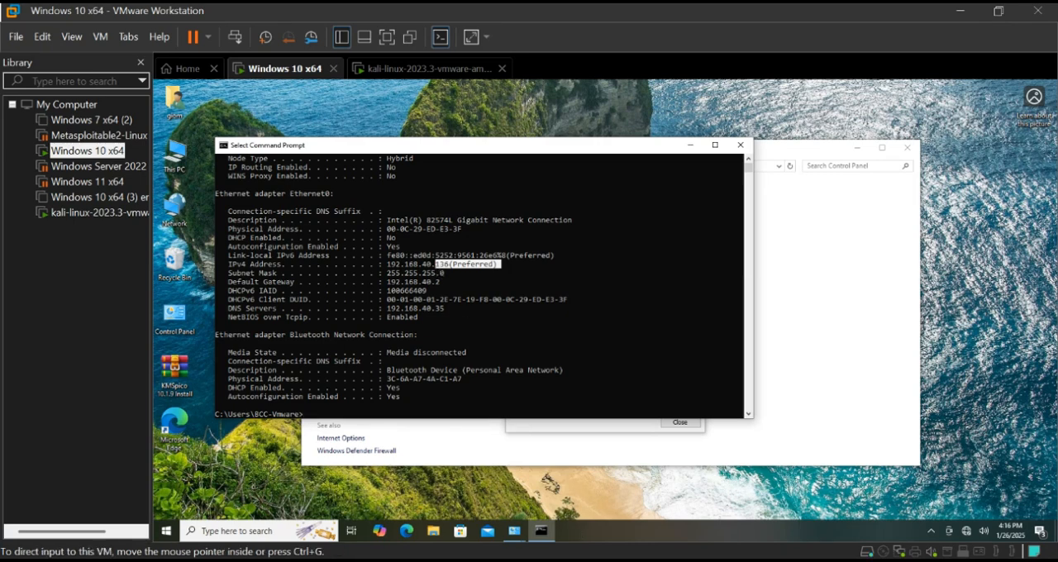
pyautogui.click(558, 503)
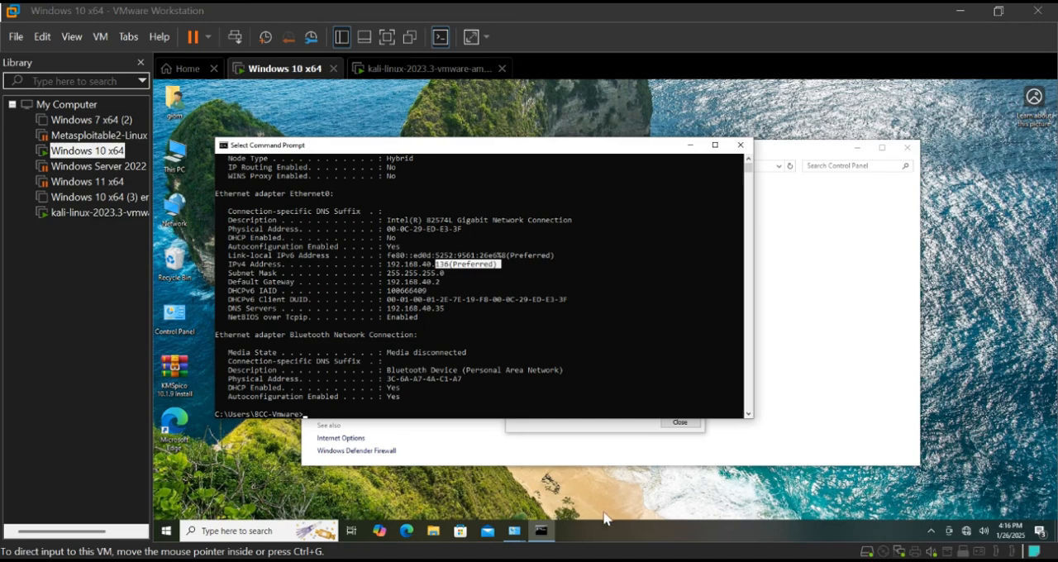